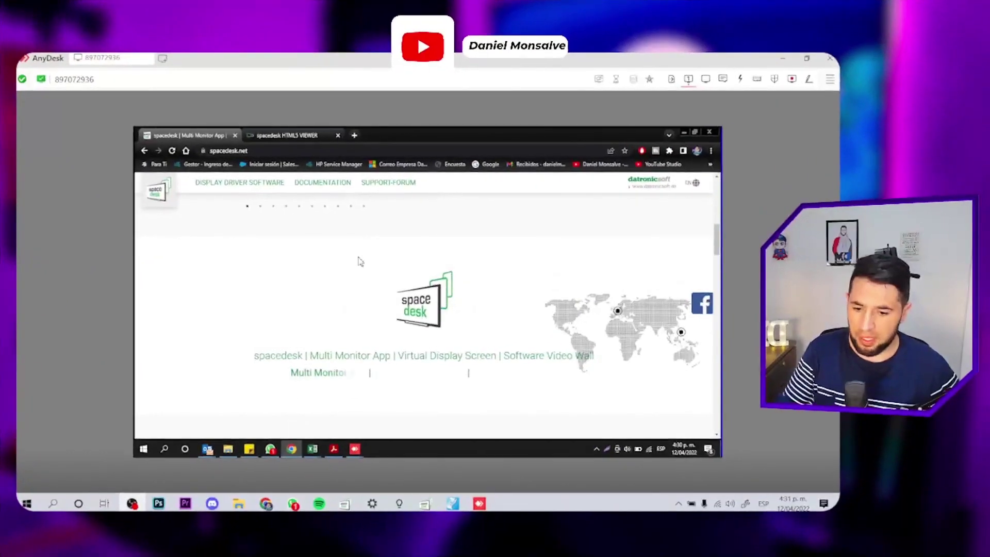
Browse the spacedesk home page down to the viewer software for secondary machines and its HTML5 option
scroll(361, 263, "down", 3)
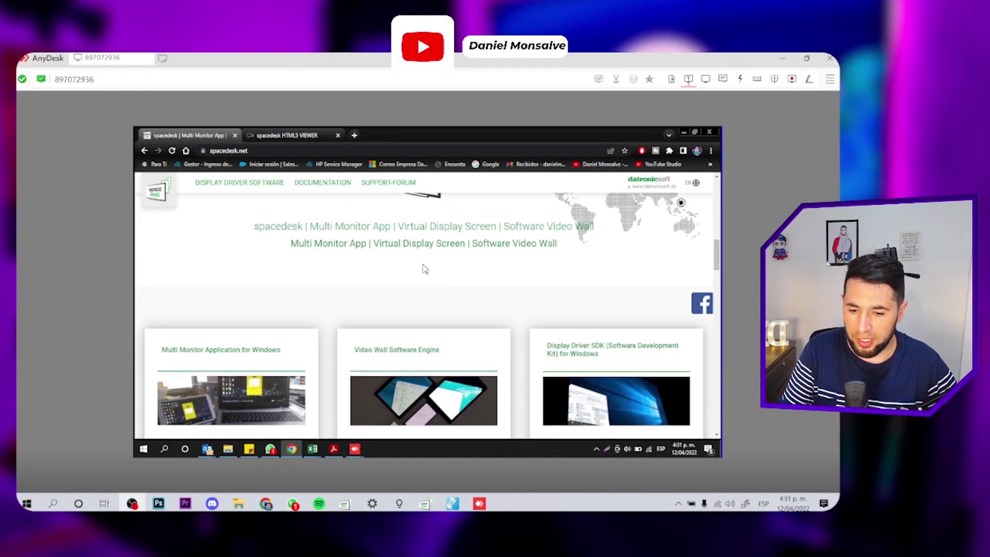
scroll(427, 267, "up", 5)
scroll(427, 266, "up", 5)
scroll(427, 267, "down", 3)
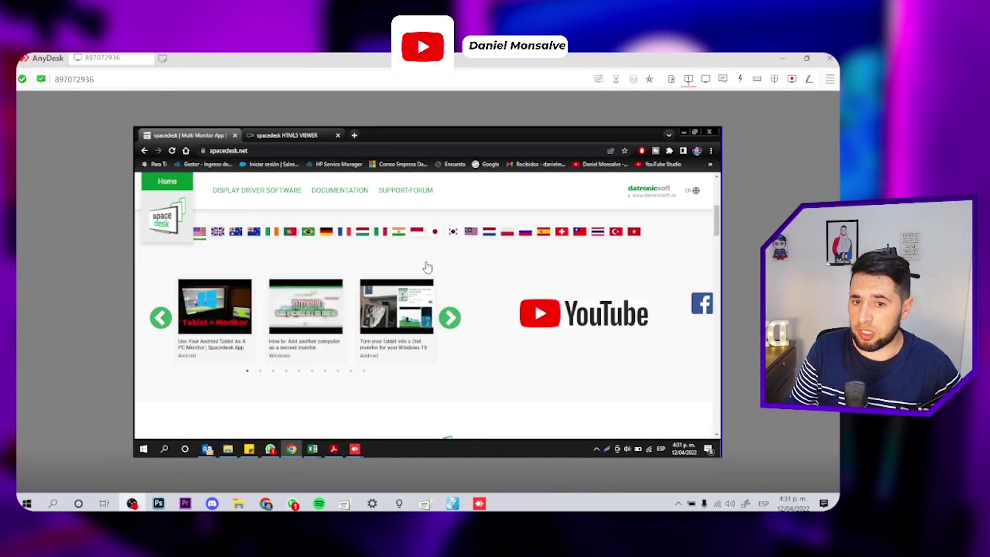
scroll(428, 265, "up", 5)
scroll(427, 266, "down", 6)
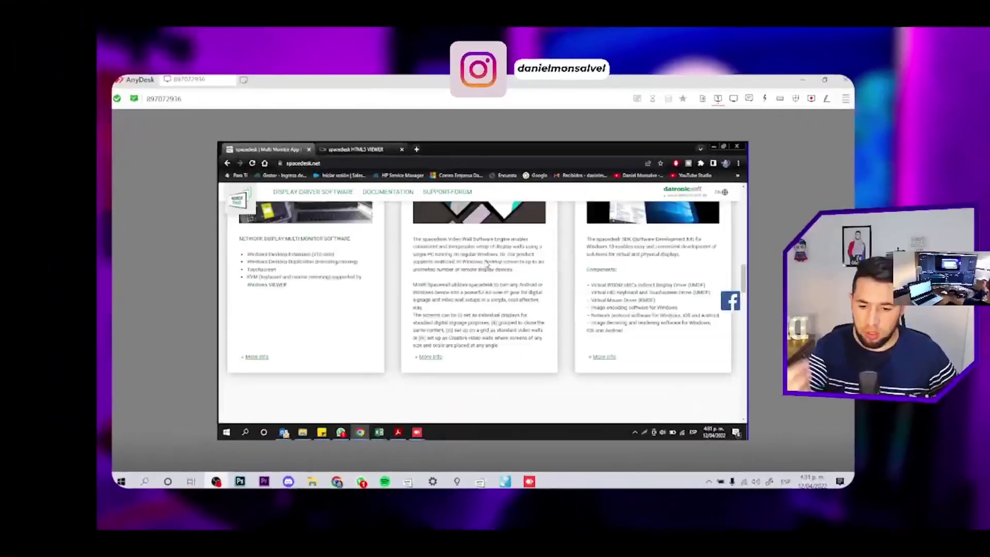
scroll(487, 264, "up", 12)
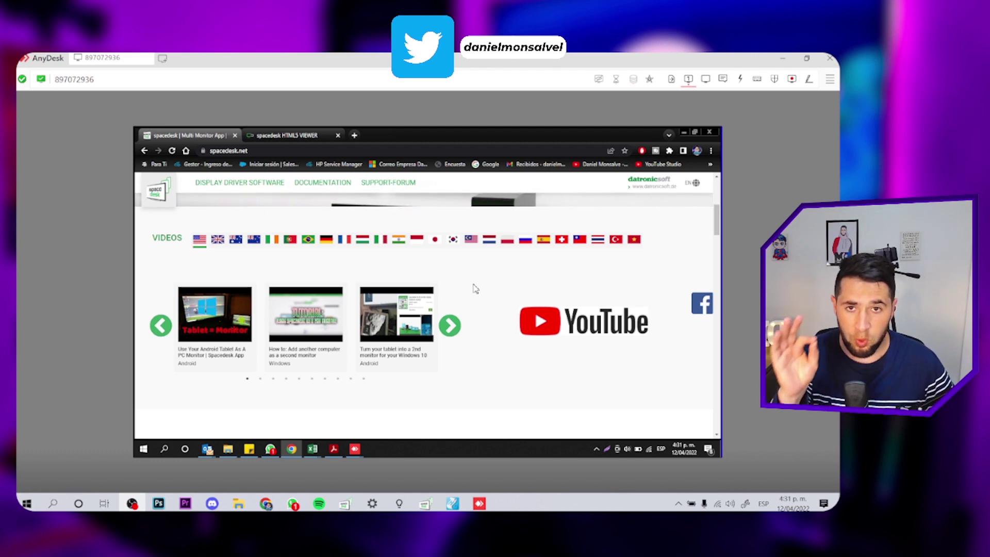
scroll(475, 289, "down", 3)
scroll(475, 289, "down", 10)
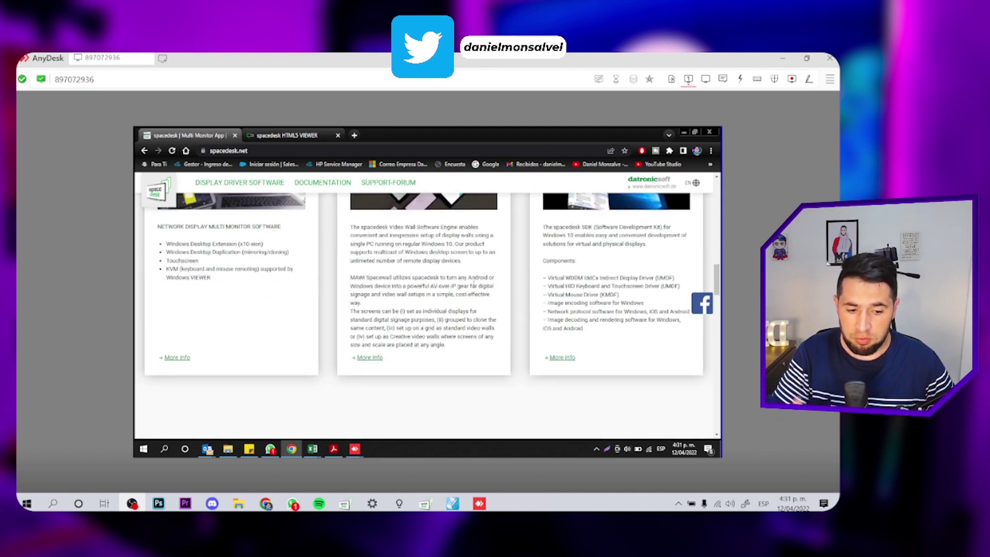
scroll(475, 289, "down", 5)
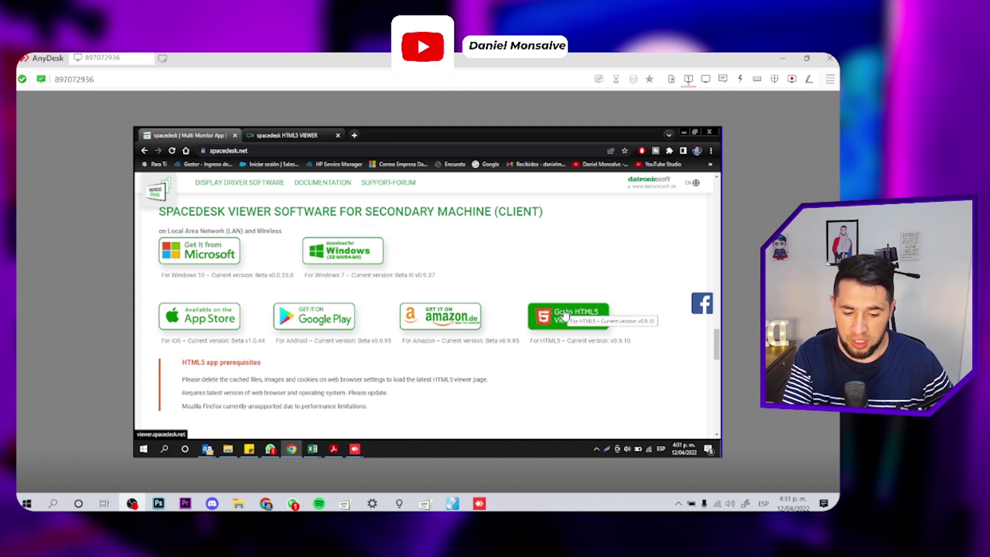
Close the spacedesk HTML5 viewer page and check the network adapter details in the spacedesk Driver Console
left_click(338, 136)
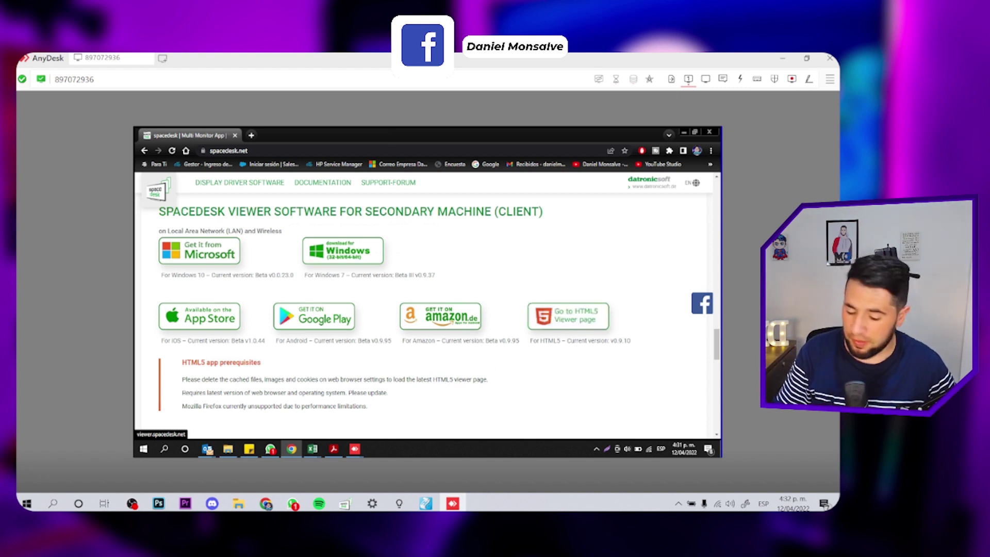
left_click(346, 505)
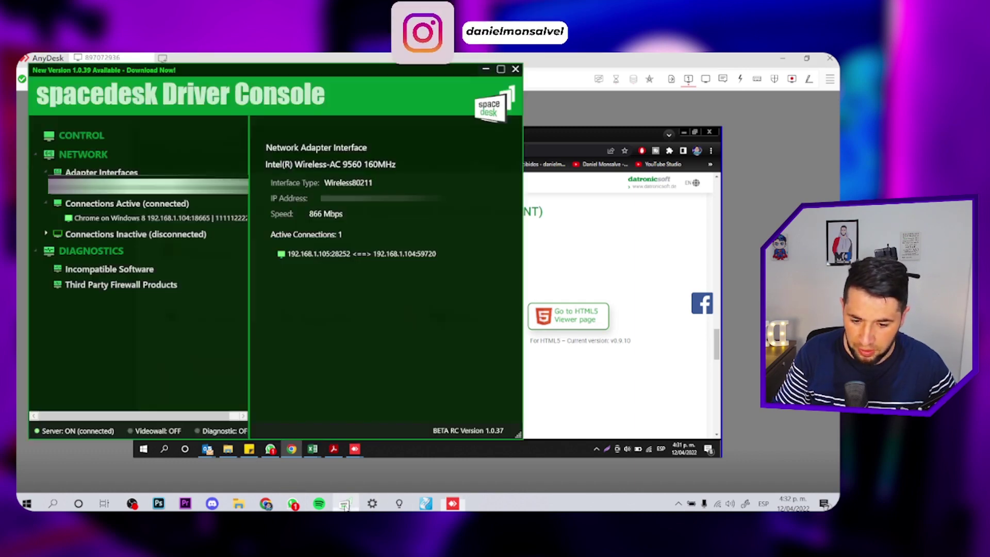
left_click_drag(217, 70, 236, 83)
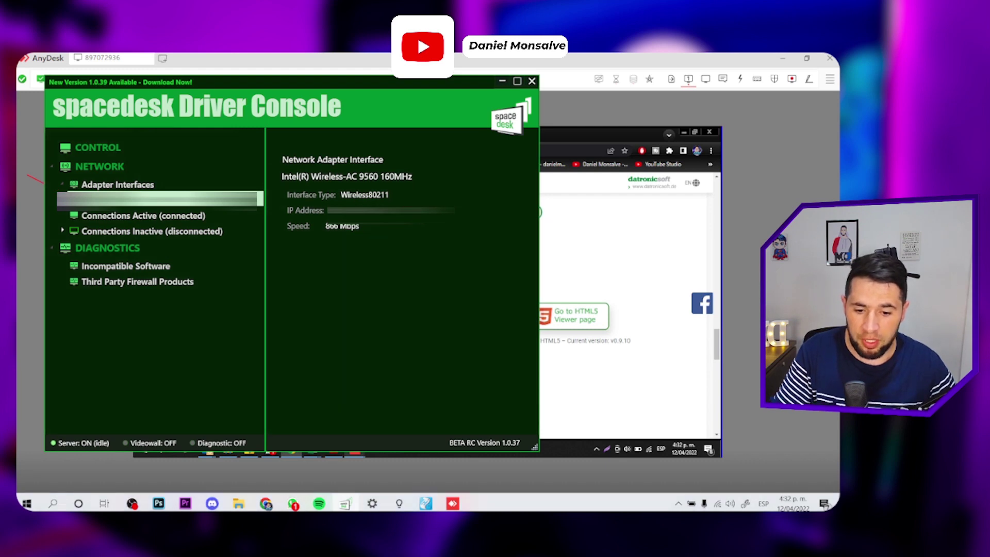
left_click(678, 248)
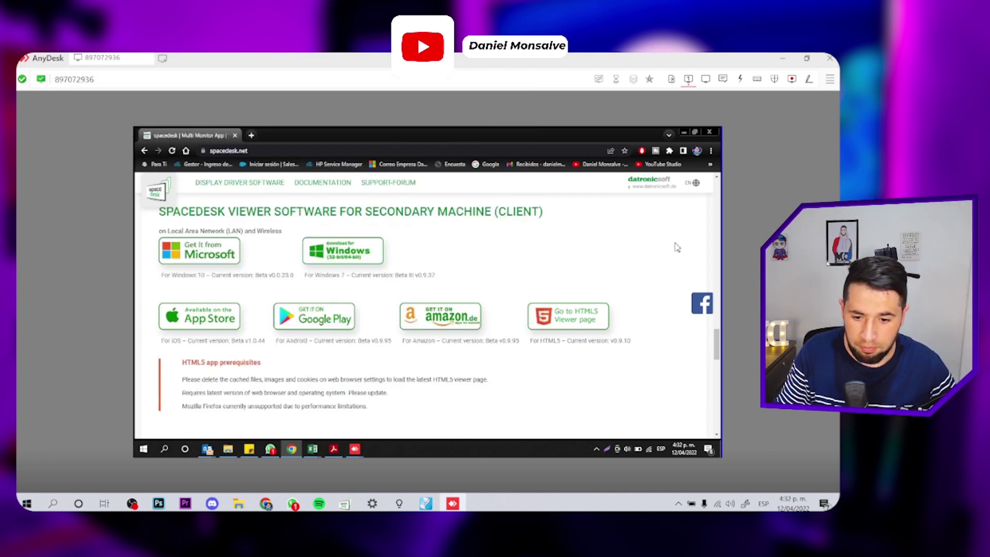
Open the HTML5 viewer page, check the primary PC's IP address in the Driver Console and connect the viewer to it
left_click(564, 320)
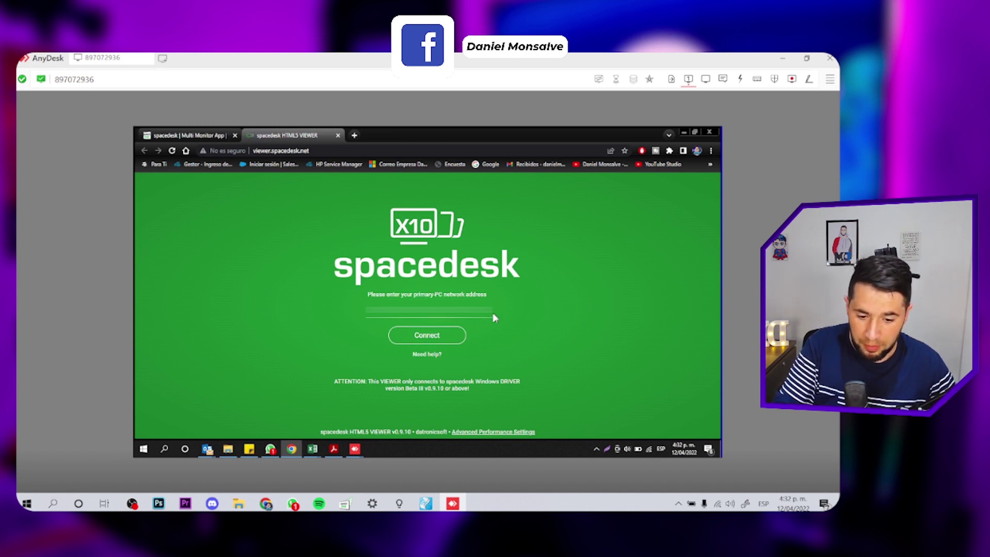
left_click(344, 503)
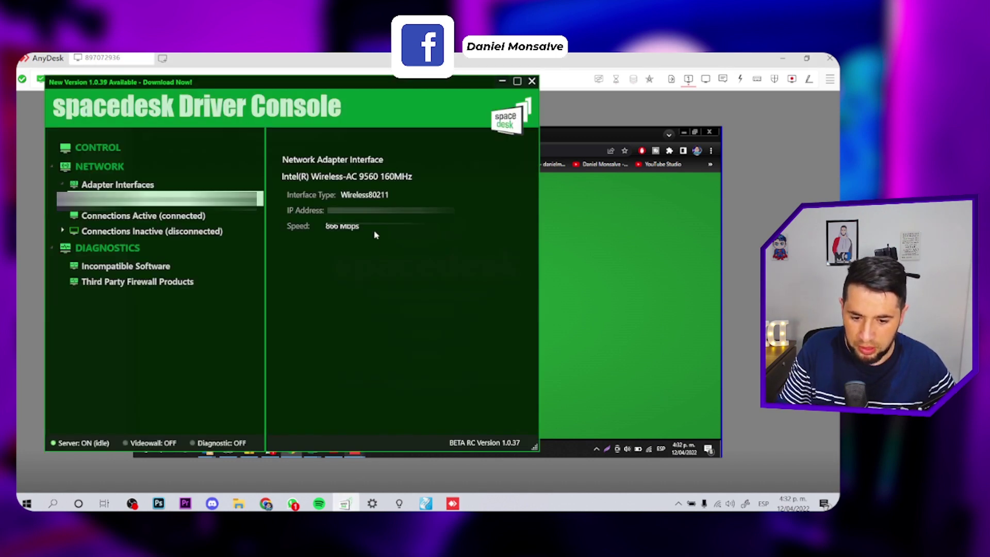
left_click(503, 82)
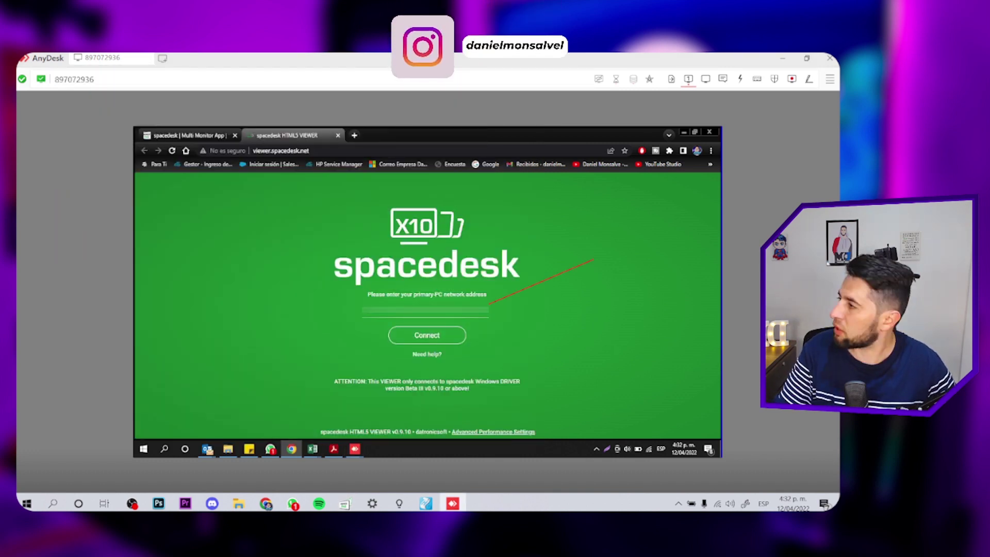
left_click(435, 337)
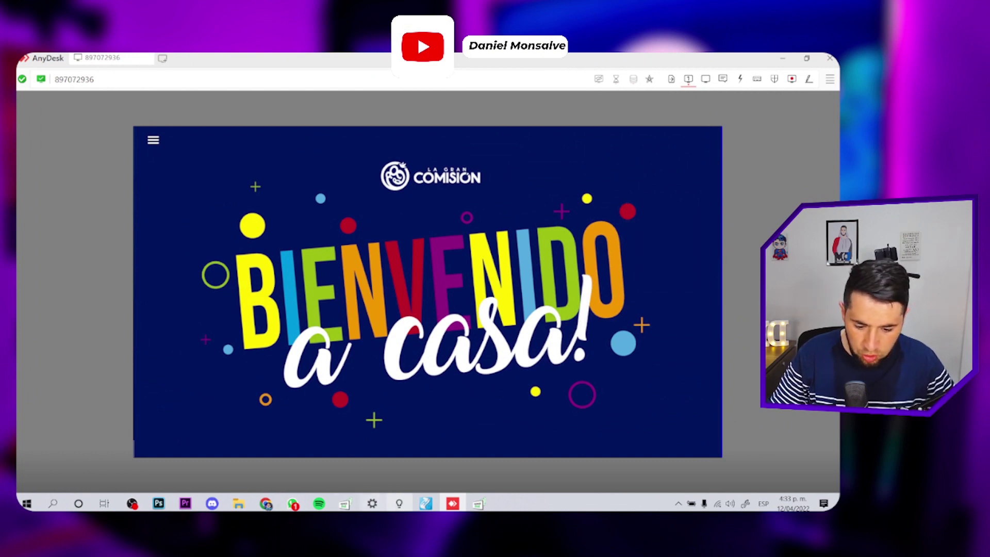
Bring up the Holyrics Plugin and Holyrics windows, minimize Holyrics and close the plugin window to clear the desktop
left_click(398, 504)
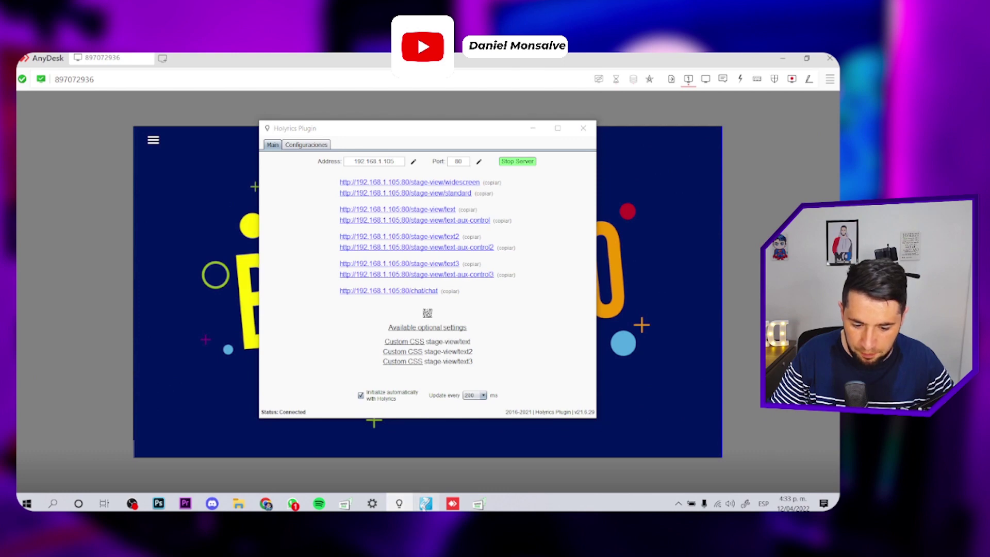
left_click(426, 504)
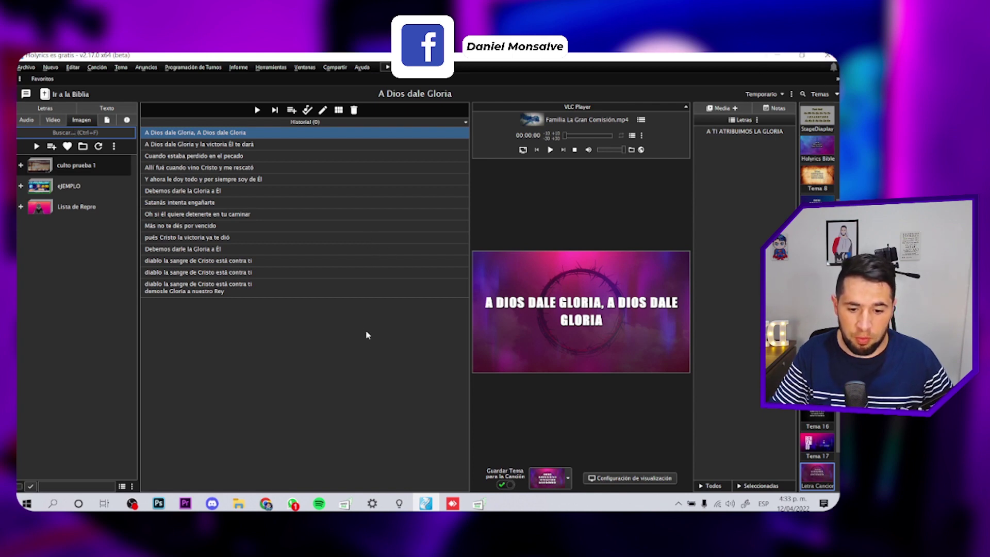
left_click(778, 56)
left_click(777, 56)
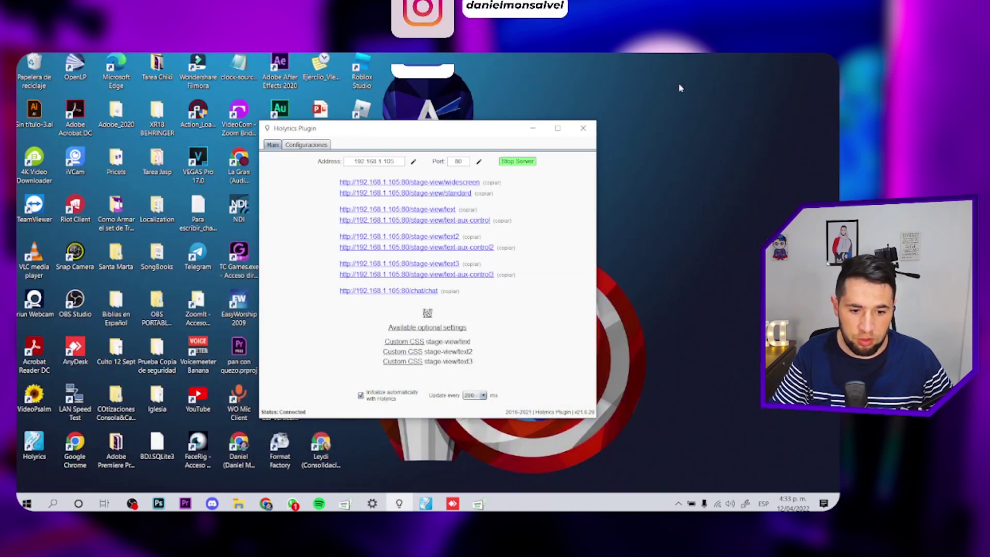
left_click(583, 128)
Open the Windows display settings, identify the connected displays and minimize the settings window
right_click(354, 145)
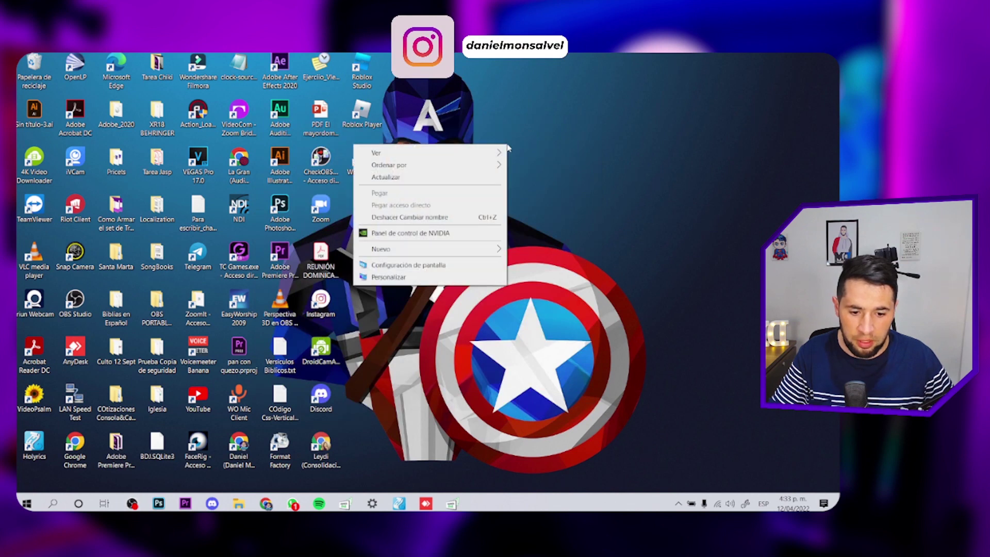
left_click(423, 265)
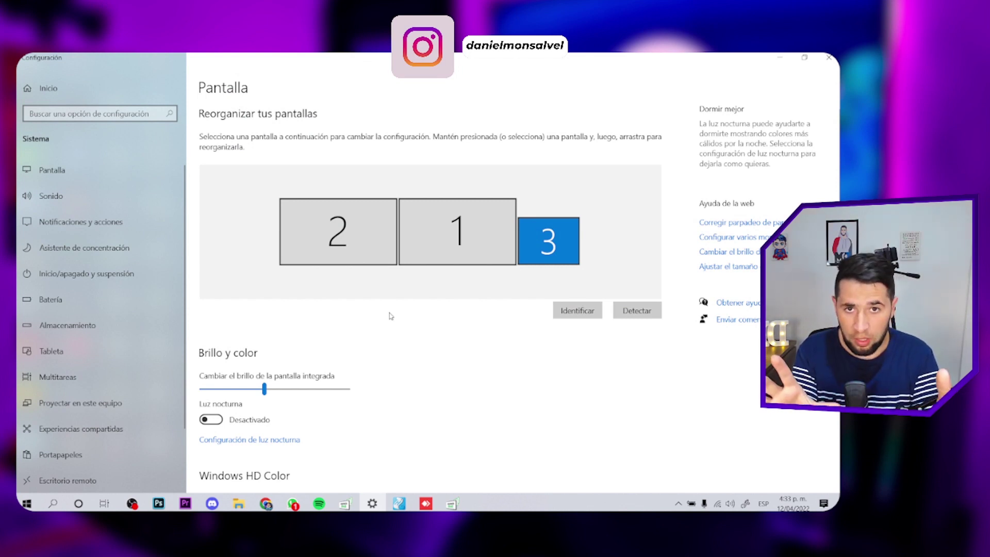
left_click(584, 316)
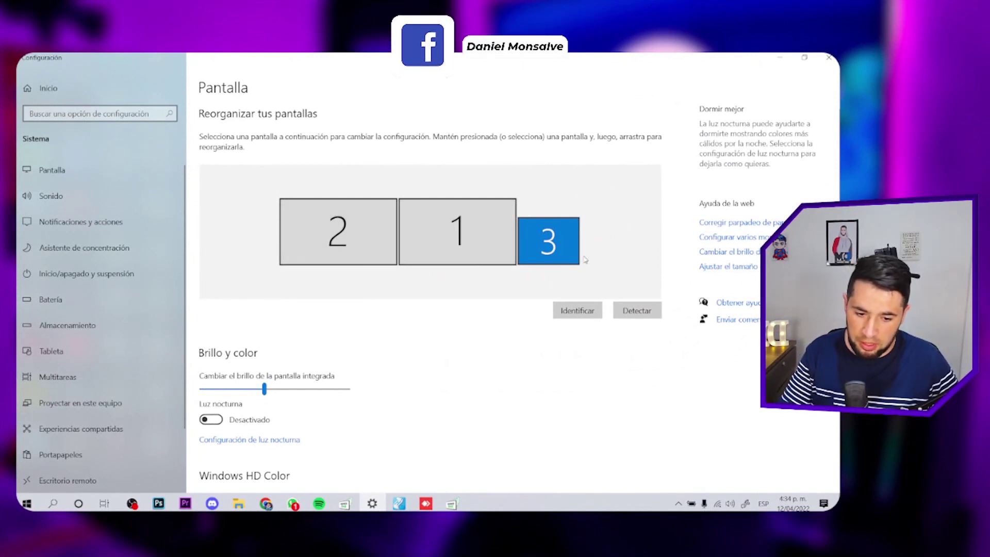
left_click(780, 57)
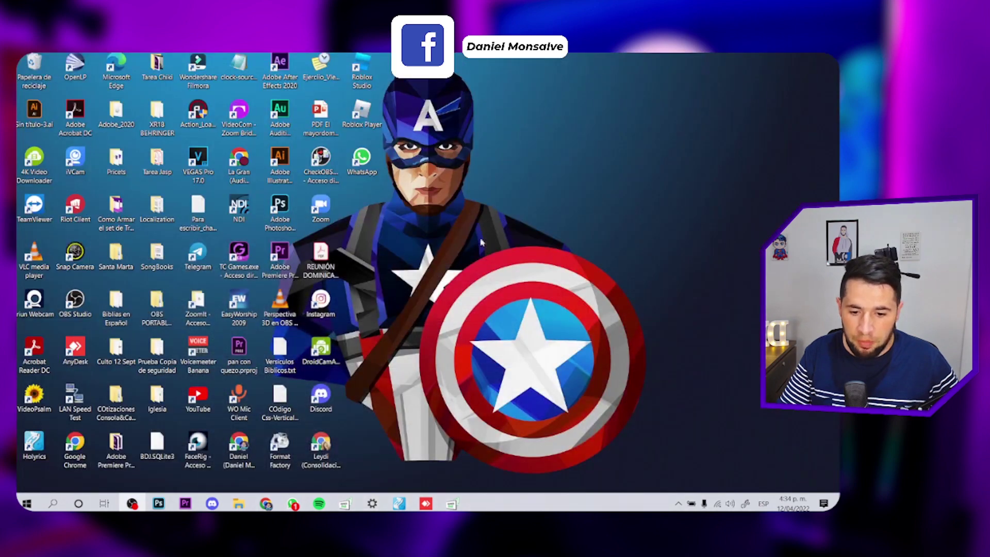
In the Holyrics display configuration, turn off Ocultar pantalla for the Público screen and review the Pantalla 2 settings
left_click(400, 504)
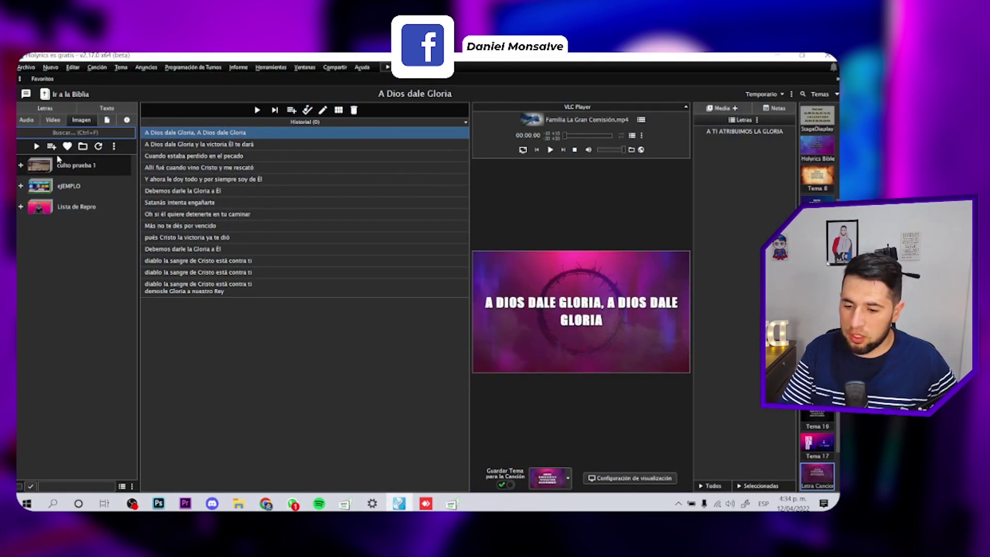
left_click(25, 68)
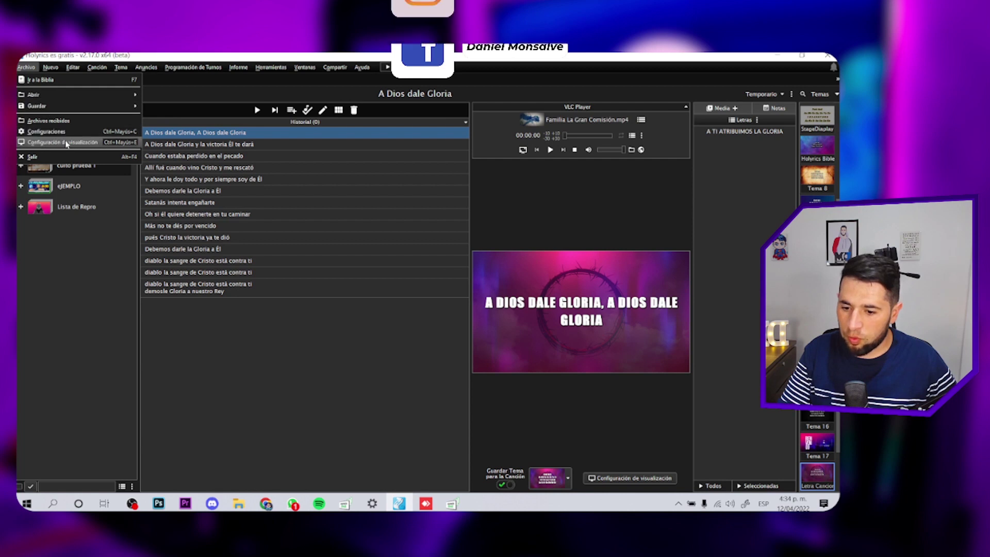
left_click(66, 143)
left_click_drag(318, 133, 305, 121)
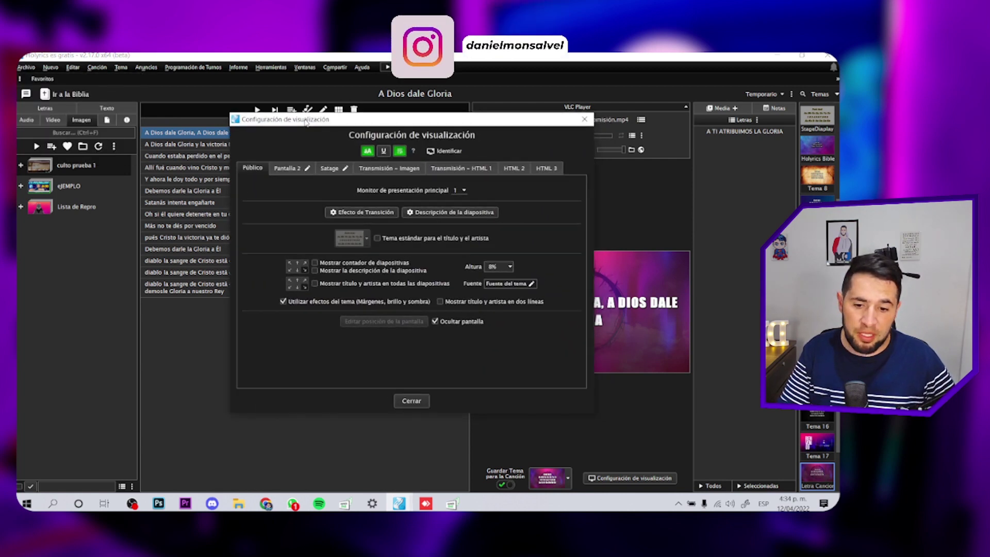
left_click(436, 321)
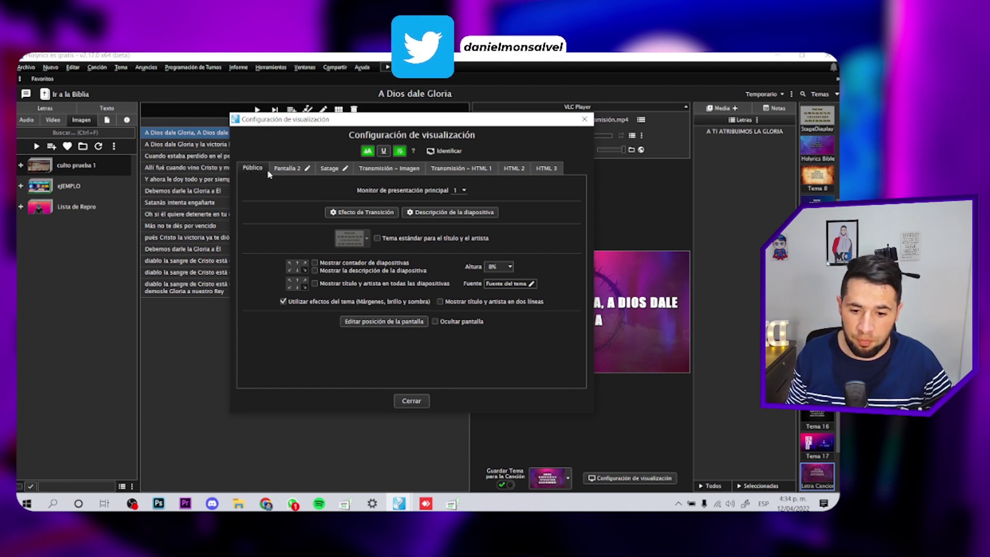
left_click(284, 170)
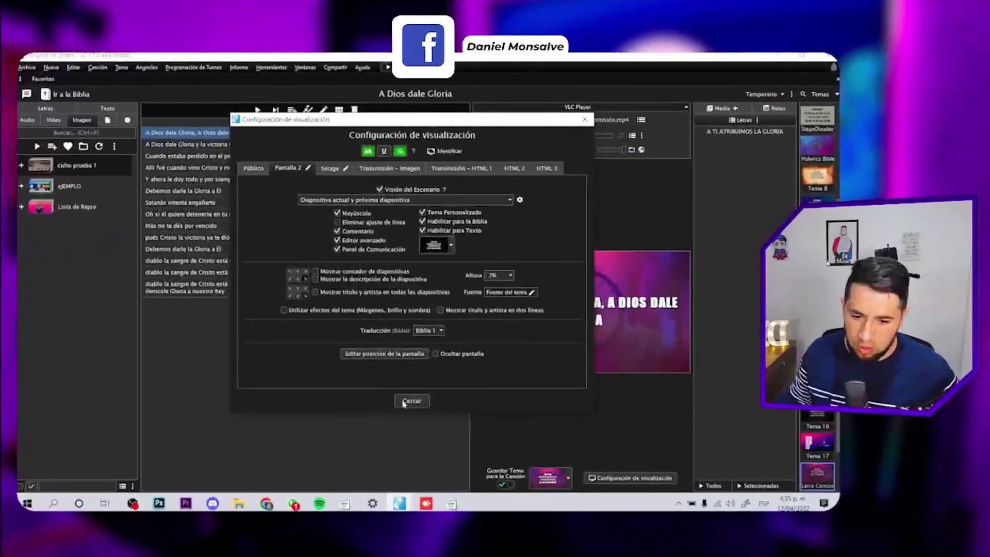
left_click(411, 401)
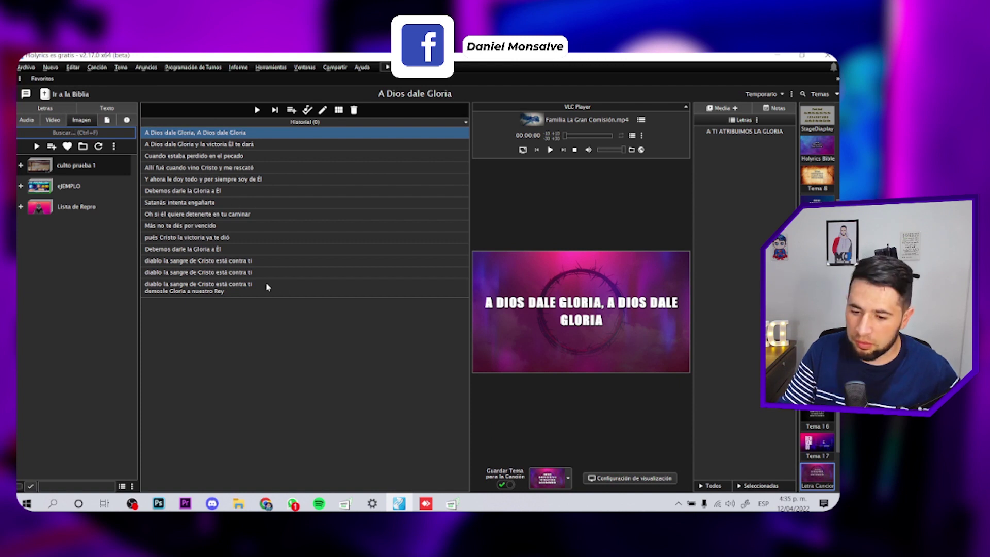
Reopen the display configuration and review the Público screen's settings
left_click(27, 67)
left_click(59, 144)
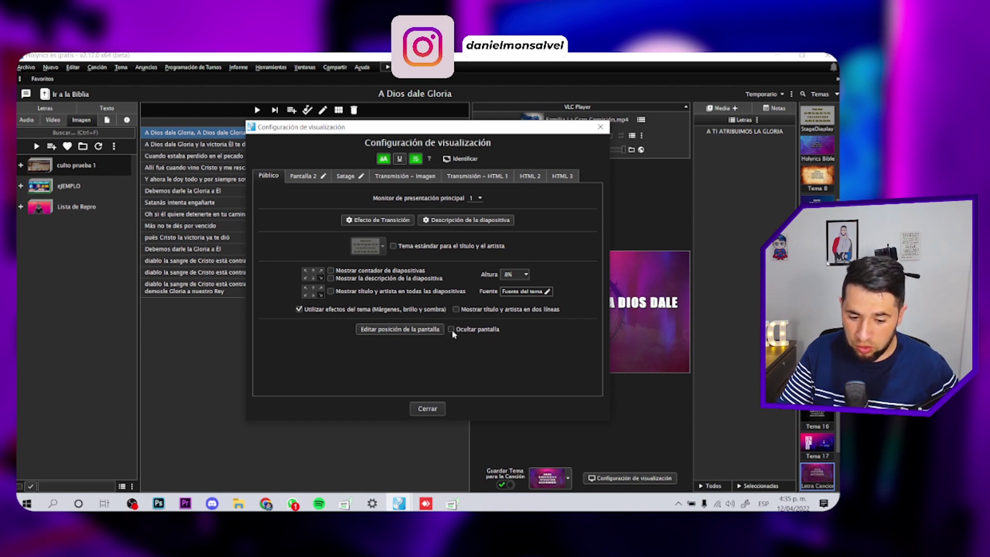
left_click(427, 410)
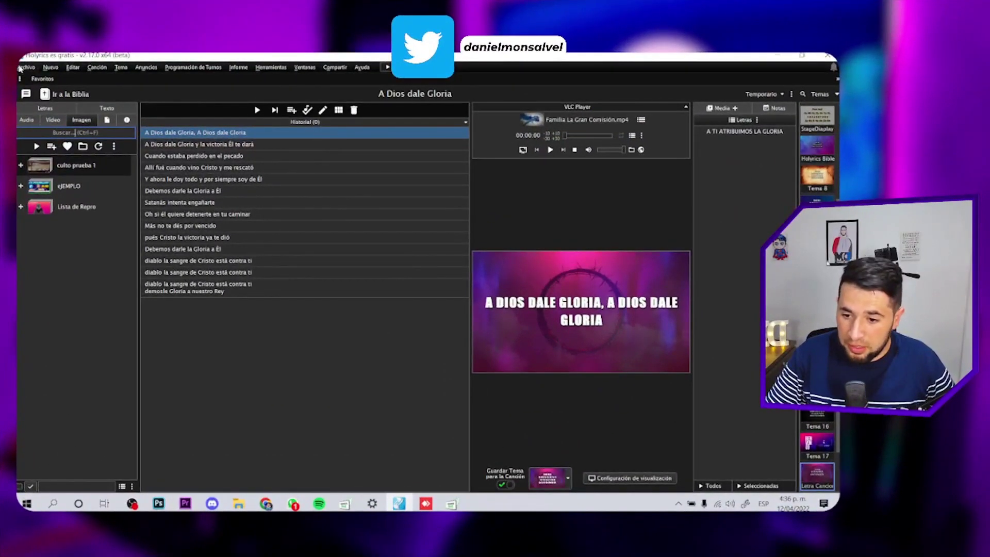
Turn off Visión del Escenario for Pantalla 2 in the display configuration and compare it with the Público screen
left_click(25, 68)
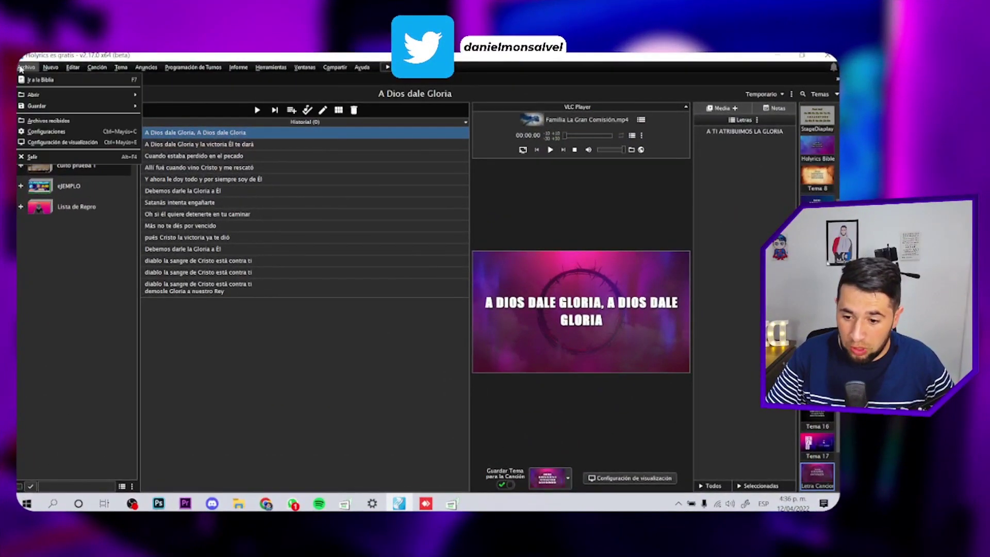
left_click(103, 133)
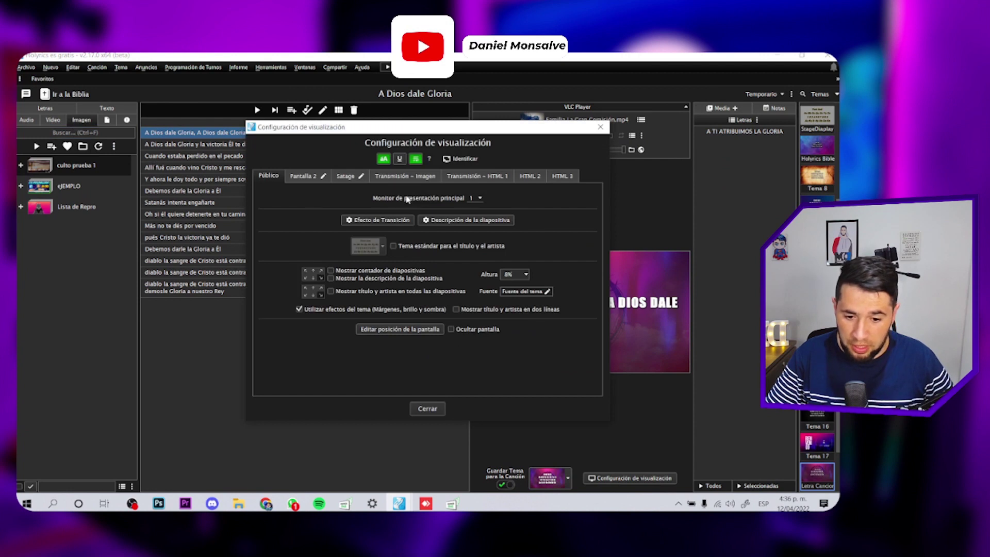
left_click(303, 177)
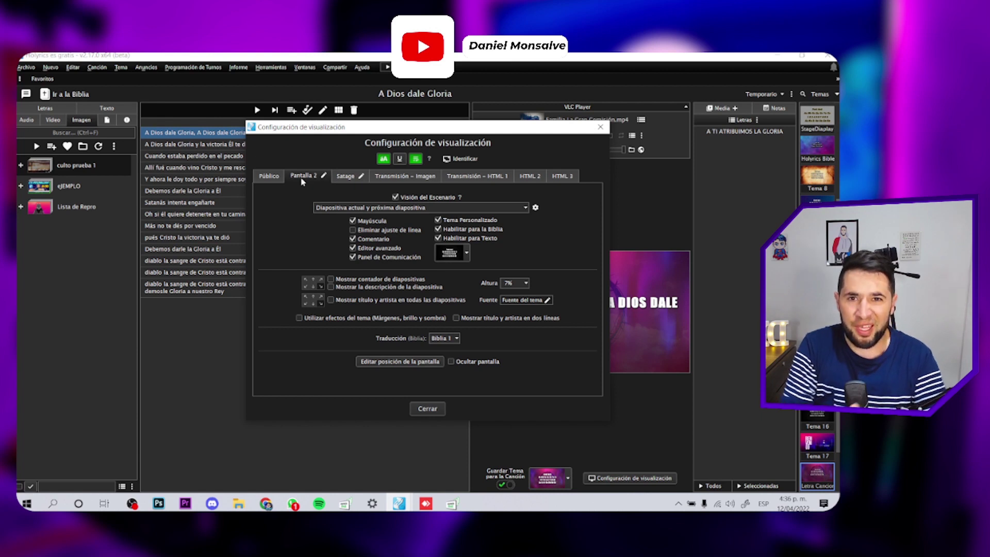
left_click(396, 197)
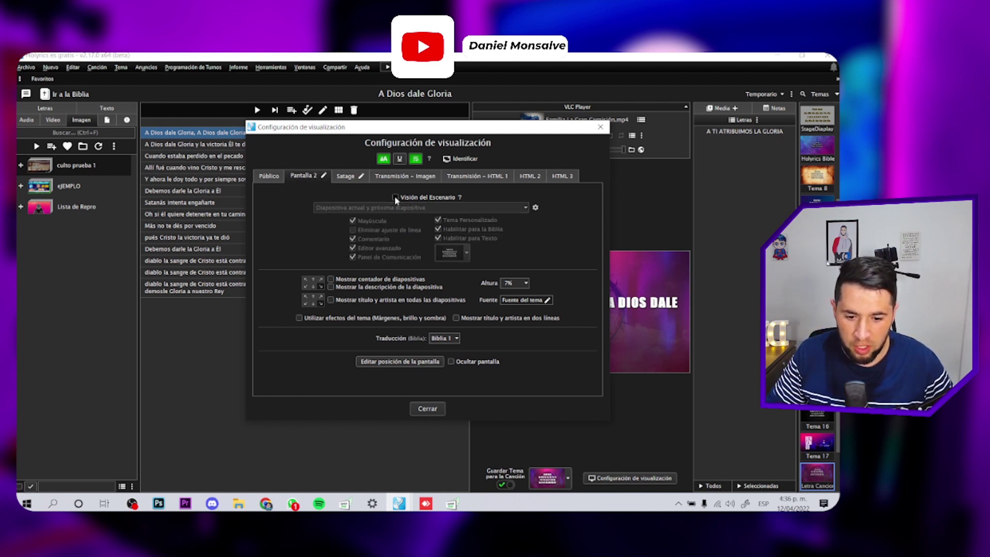
left_click(269, 176)
left_click(305, 175)
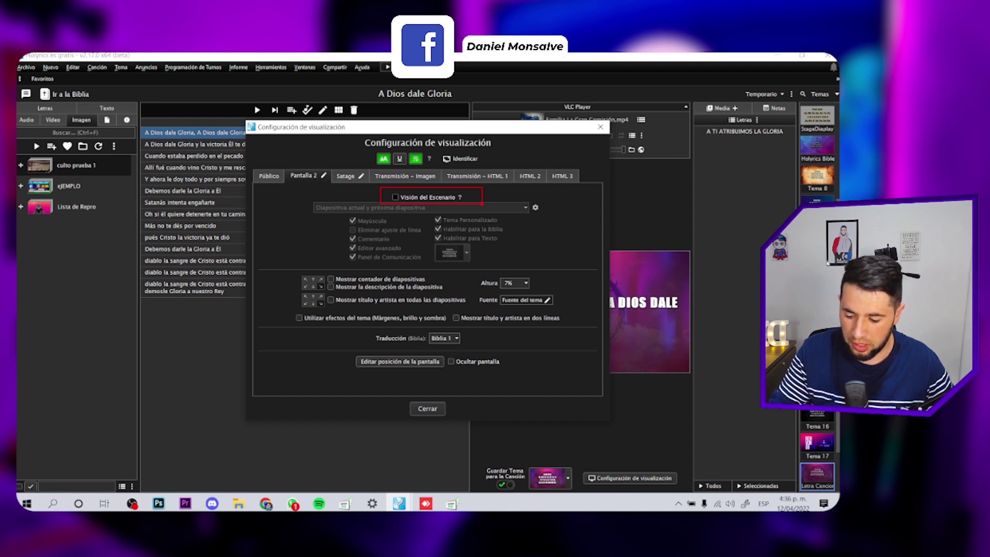
left_click(270, 178)
left_click(309, 181)
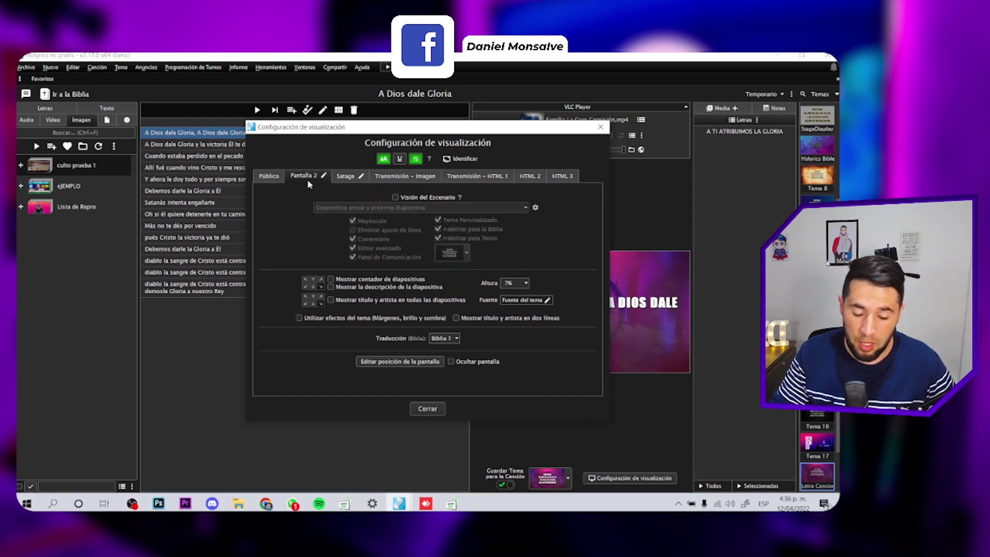
left_click(427, 408)
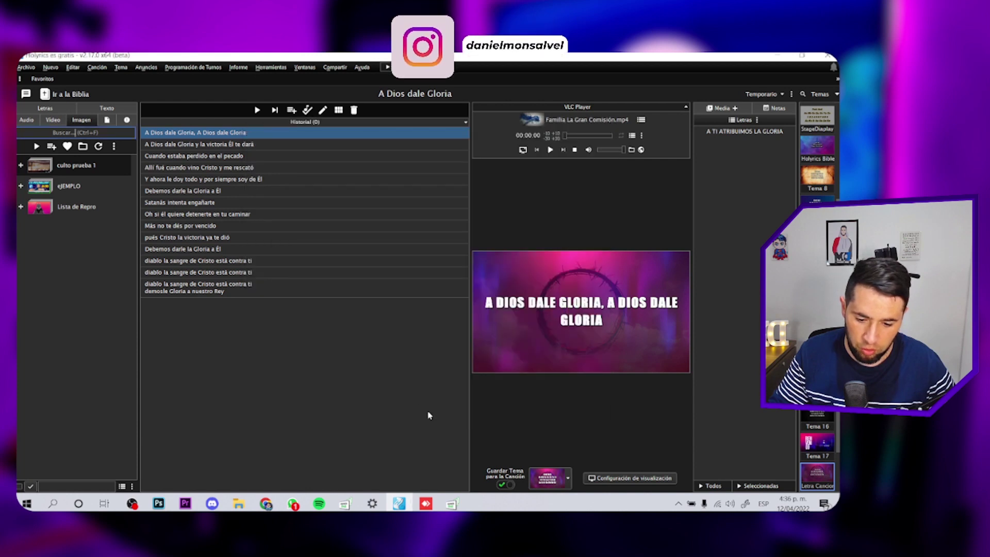
Present the song A Dios dale Gloria starting from its first lyric slide
left_click(183, 134)
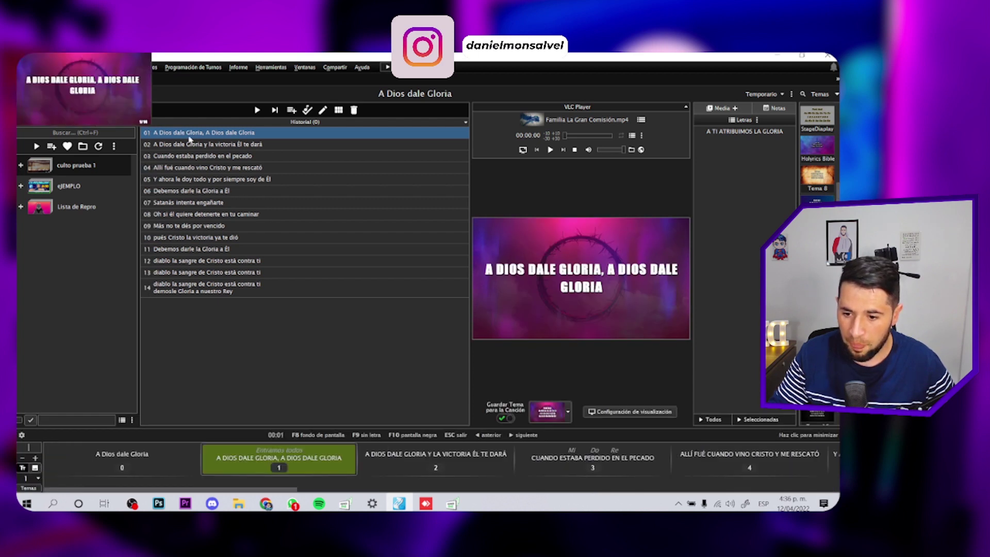